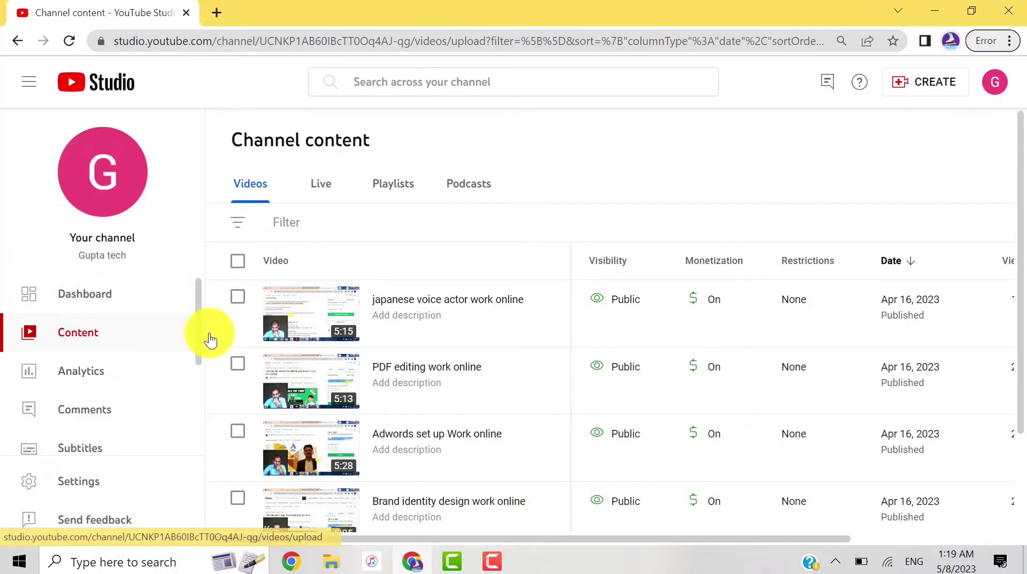
# - Check the monetization setting of the "japanese voice actor work online" video and the remaining videos in the channel content list
pyautogui.click(732, 310)
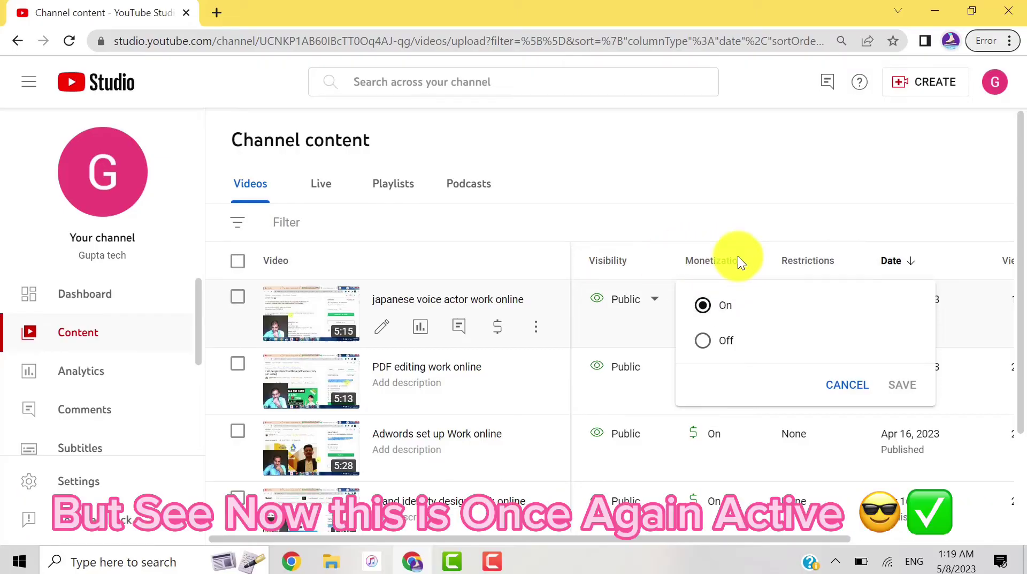
pyautogui.click(851, 387)
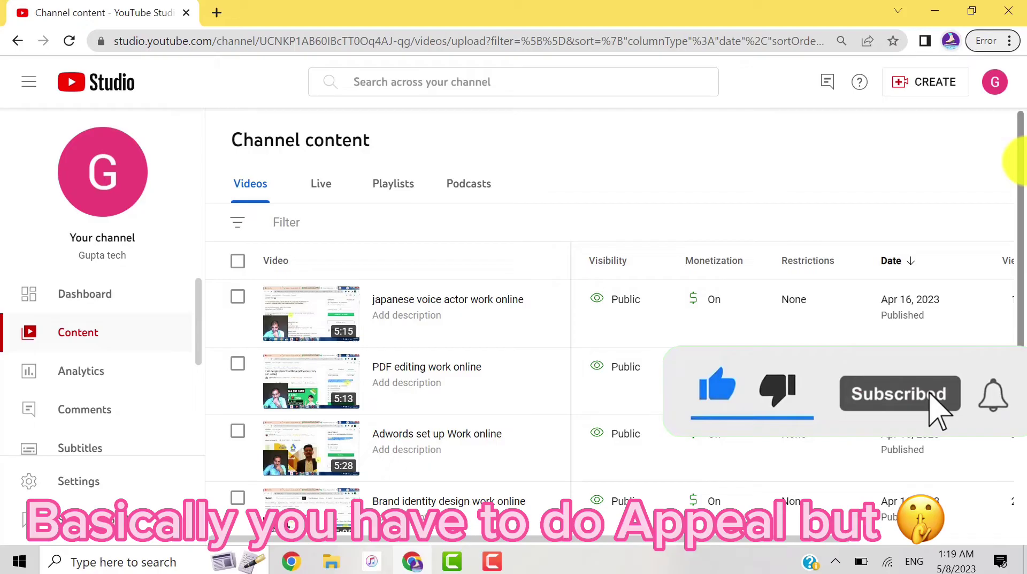
pyautogui.scroll(-3, 1009, 183)
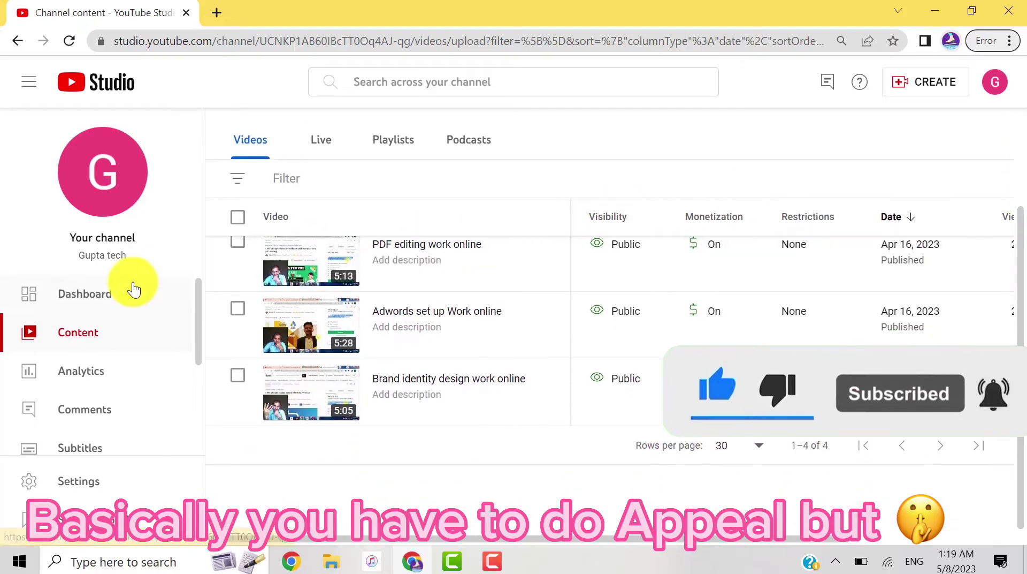
# - Review the channel analytics overview for the last 28 days and the channel dashboard
pyautogui.click(86, 370)
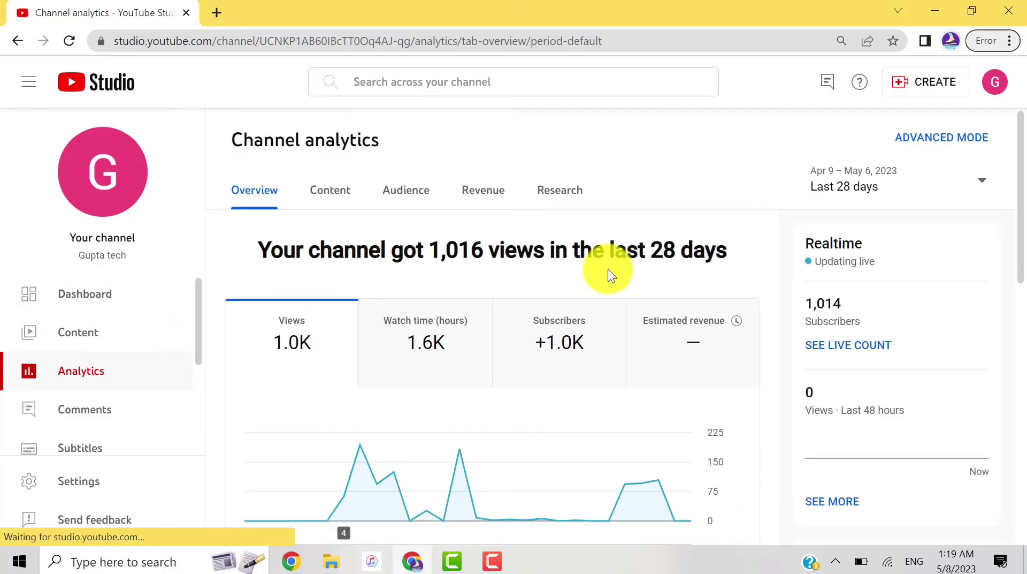
pyautogui.moveTo(1025, 174); pyautogui.dragTo(1001, 137)
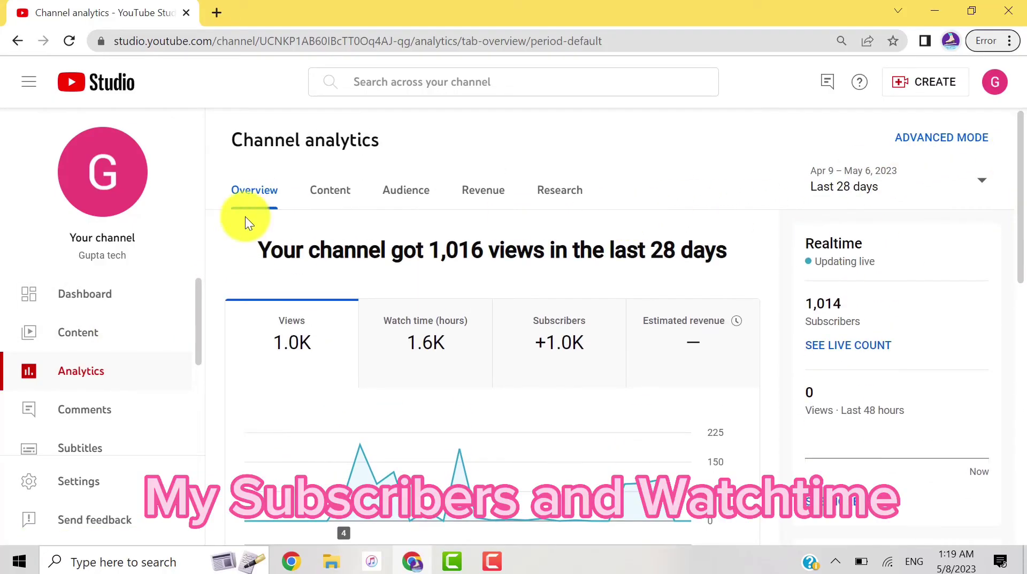
pyautogui.click(82, 314)
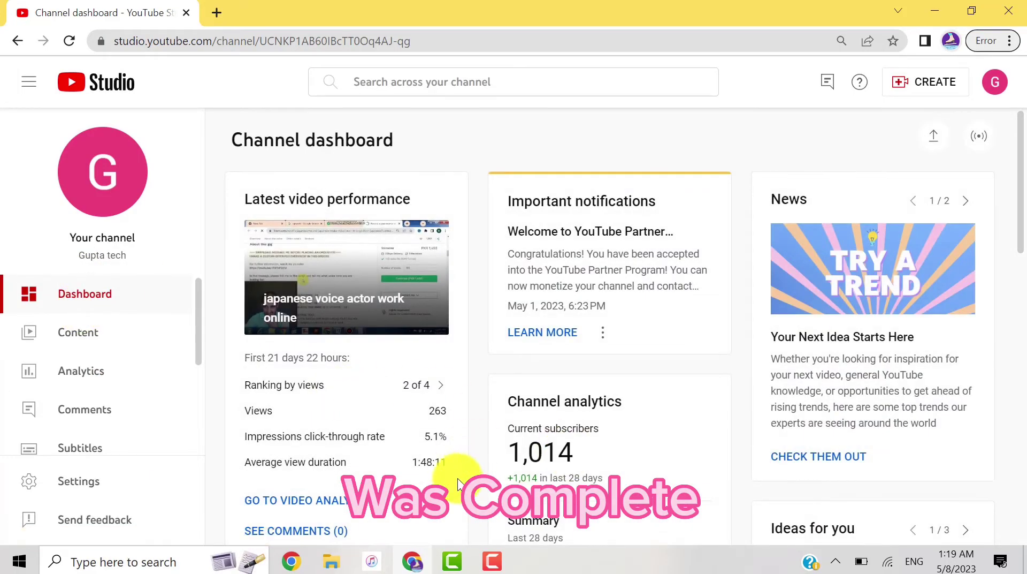
pyautogui.click(104, 371)
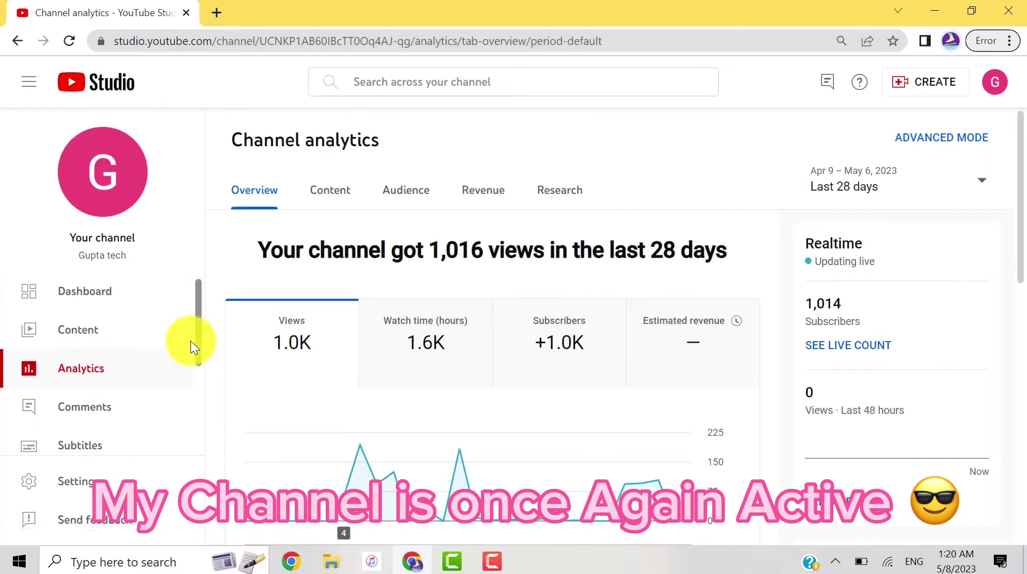
# - Open the channel's Earn page and examine the ways to earn and the payment information
pyautogui.moveTo(190, 340); pyautogui.dragTo(194, 425)
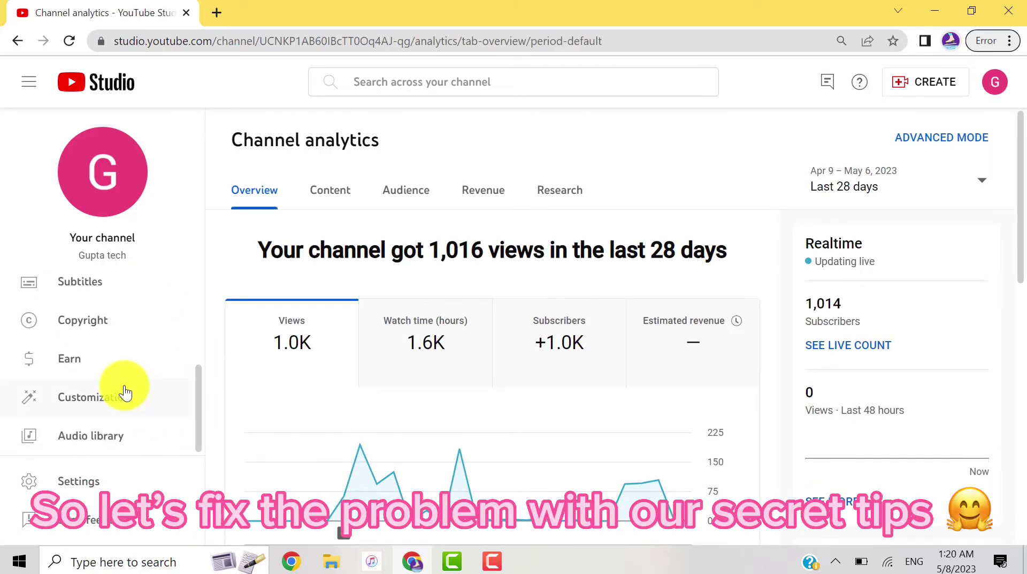
pyautogui.click(118, 363)
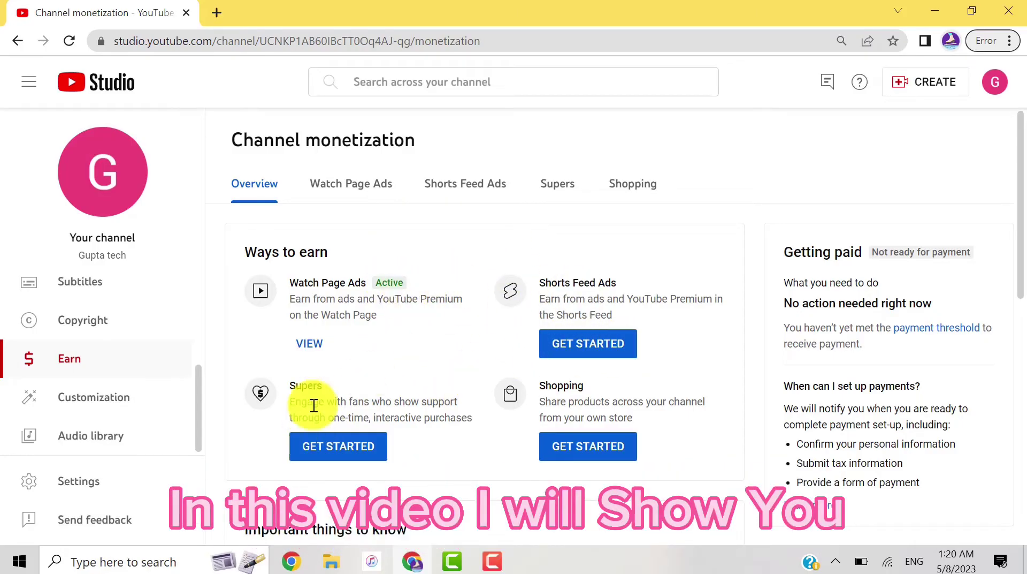
pyautogui.scroll(-1, 1024, 509)
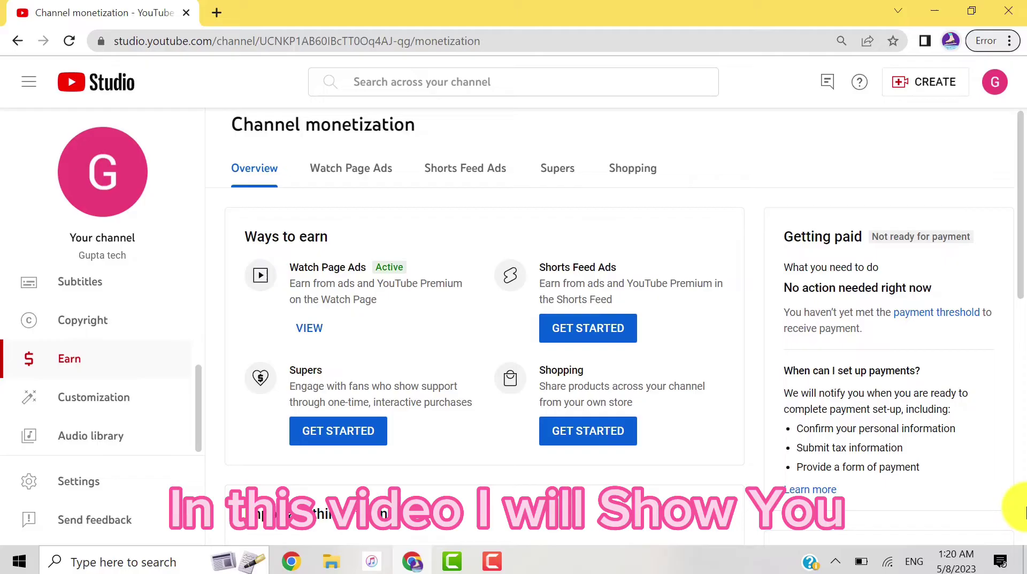
pyautogui.scroll(-7, 1020, 482)
pyautogui.scroll(8, 1016, 216)
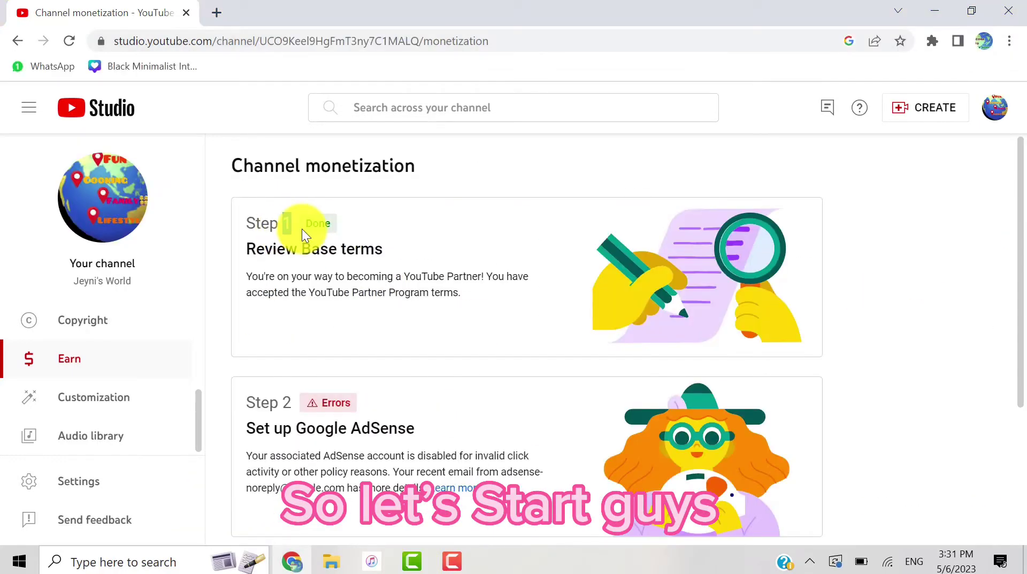
# - Open the help article on the disabled AdSense account from Step 2 and go to the policy violation appeal form
pyautogui.moveTo(235, 289); pyautogui.dragTo(471, 303)
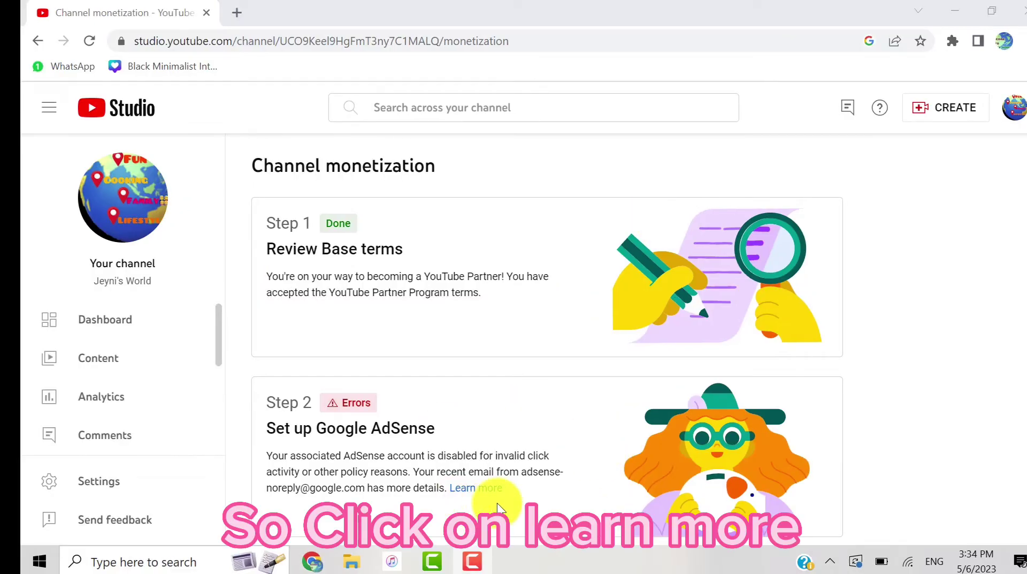
pyautogui.click(470, 486)
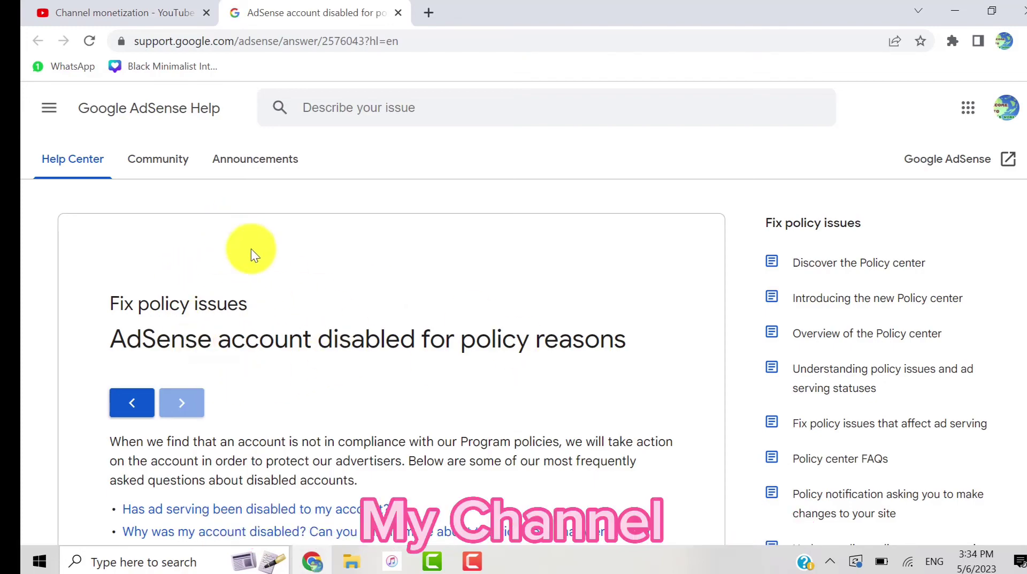
pyautogui.tripleClick(248, 337)
pyautogui.click(333, 389)
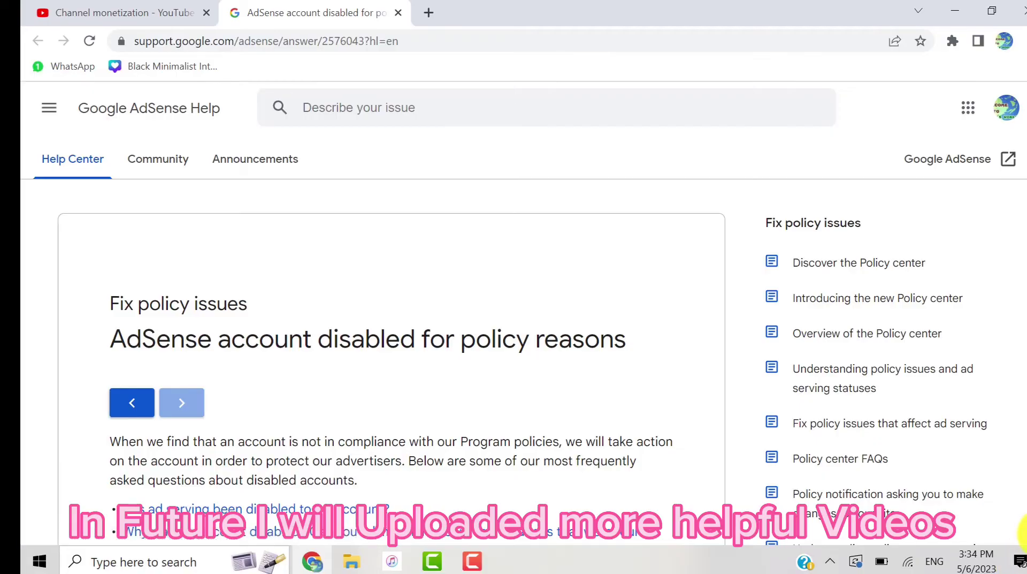
pyautogui.scroll(-2, 1024, 533)
pyautogui.scroll(-10, 287, 377)
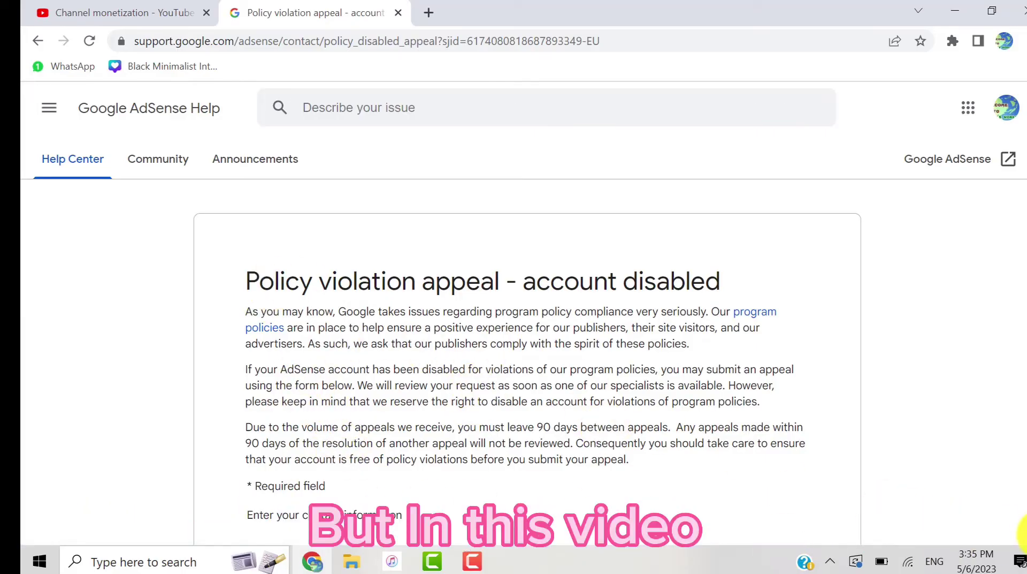
# - Look over the policy violation appeal form and enter the account holder's name in the Name field
pyautogui.scroll(-10, 929, 408)
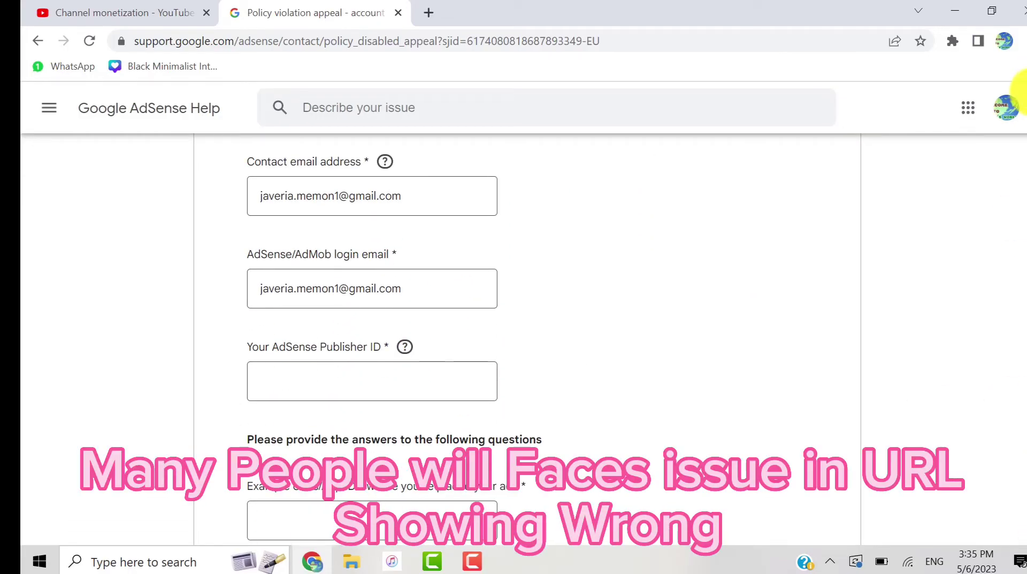
pyautogui.scroll(10, 921, 196)
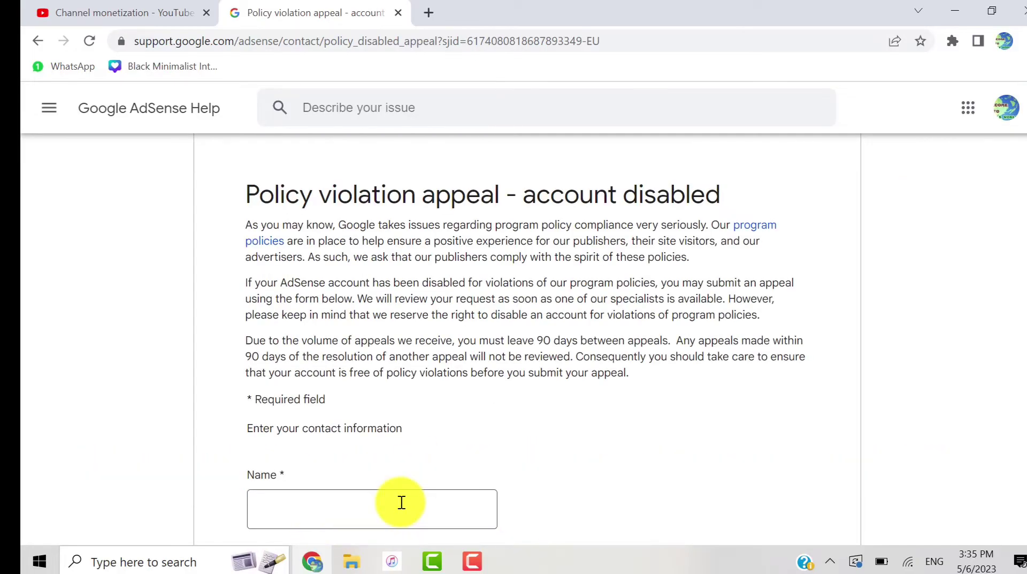
pyautogui.scroll(-3, 401, 502)
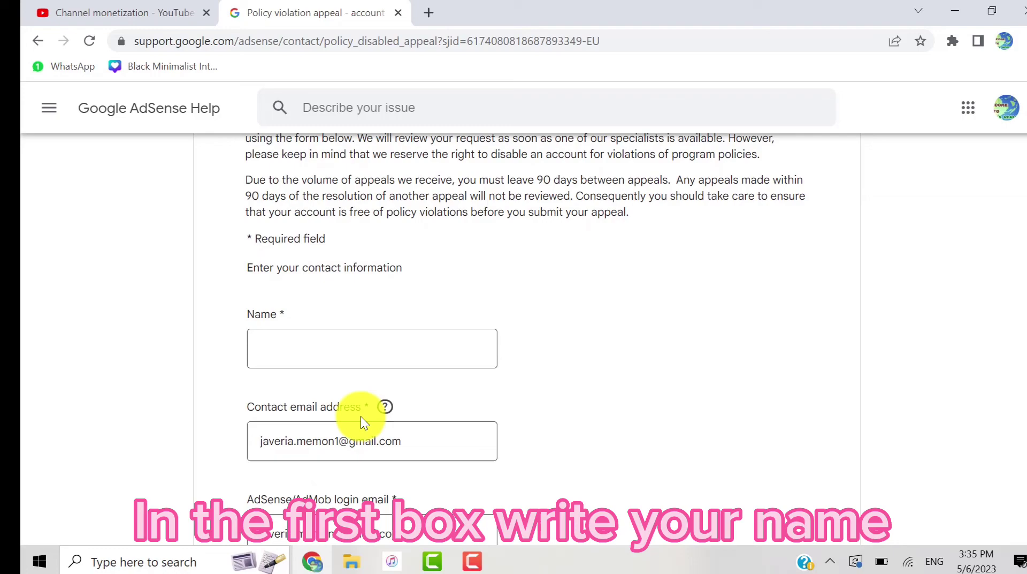
pyautogui.scroll(-1, 397, 476)
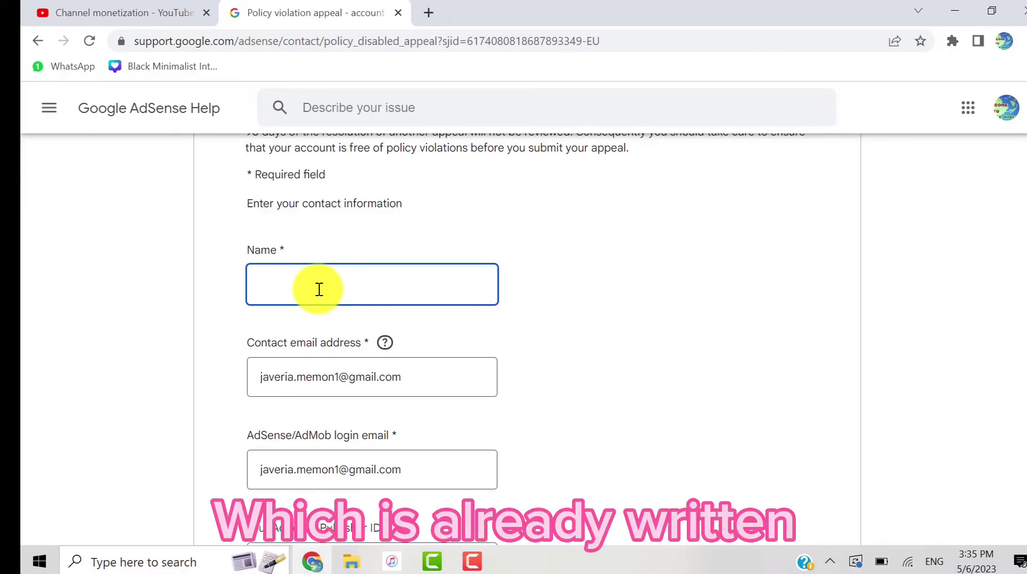
pyautogui.write('aver')
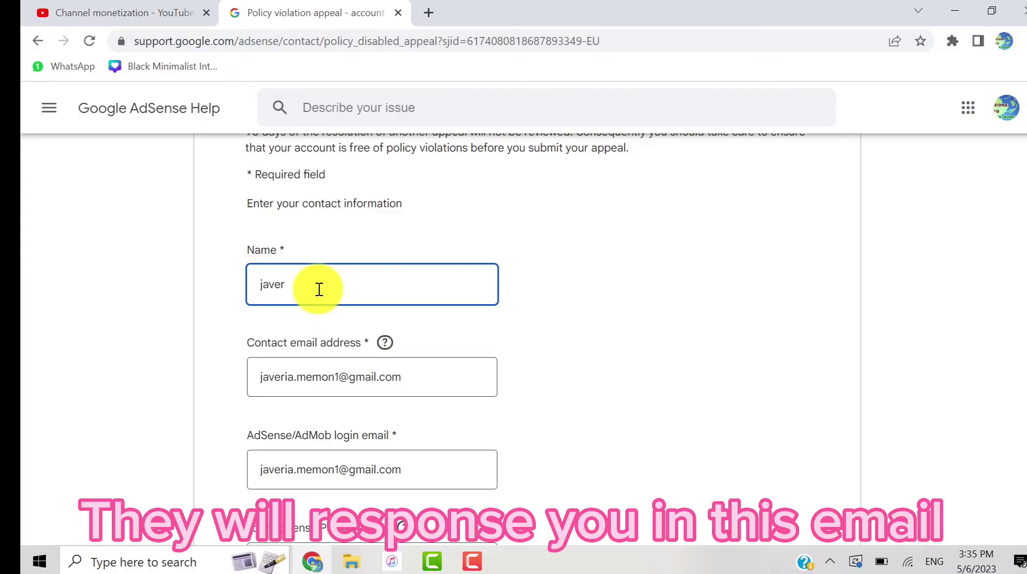
pyautogui.write('ia')
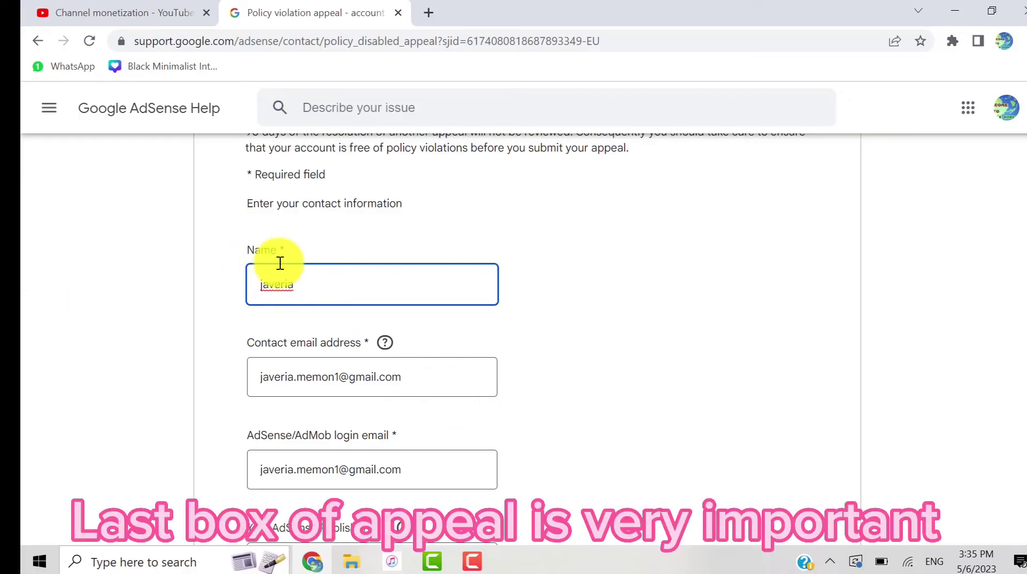
# - Open Gmail and find the publisher ID in the AdSense account deactivation email for the appeal form
pyautogui.scroll(-7, 1023, 530)
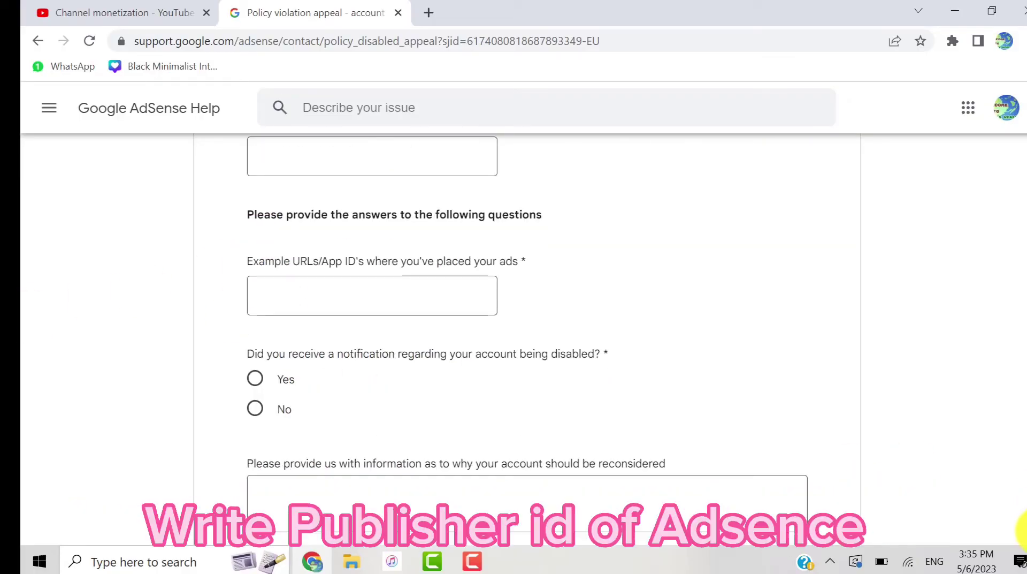
pyautogui.scroll(2, 1011, 102)
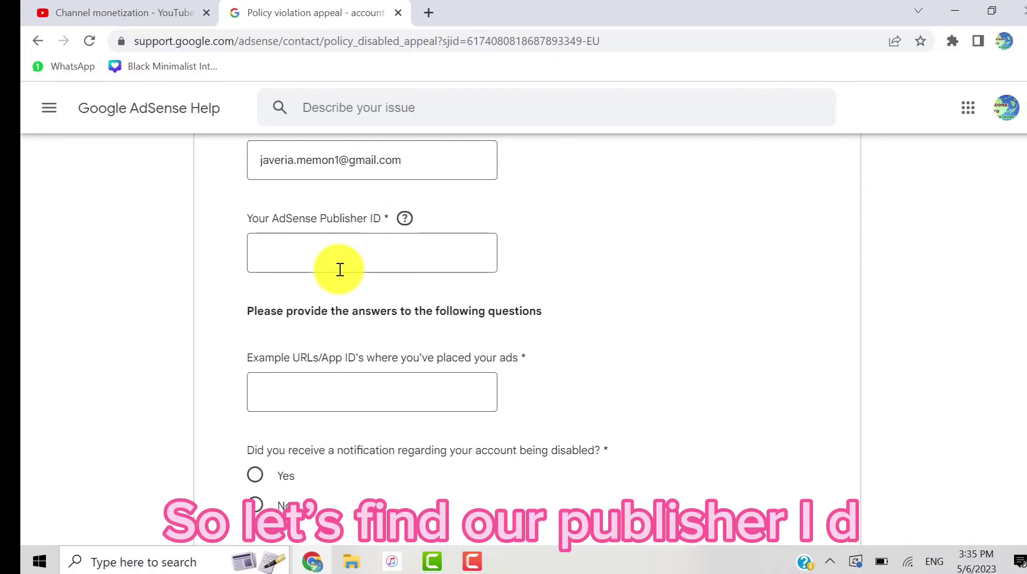
pyautogui.click(336, 269)
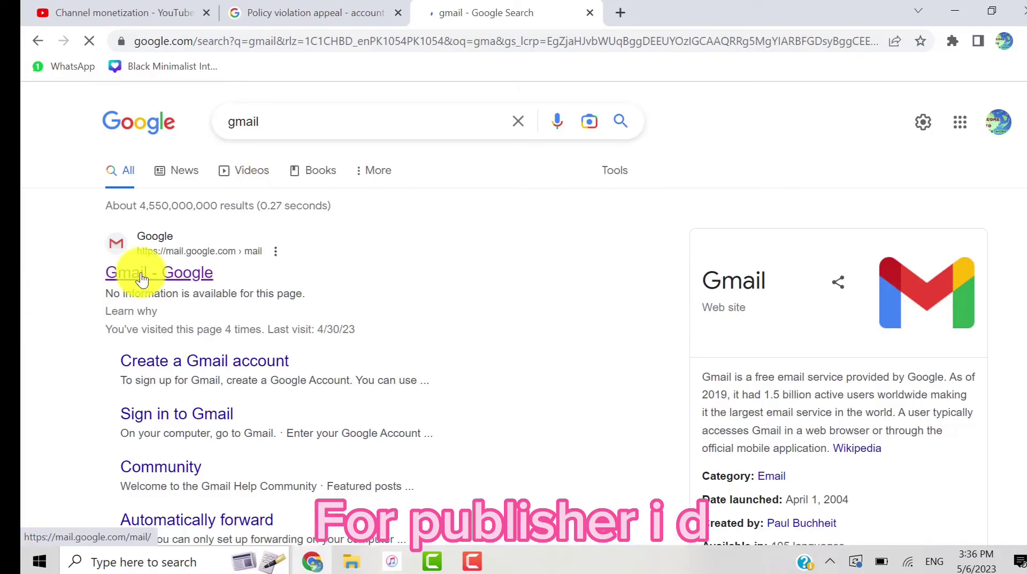
pyautogui.click(141, 274)
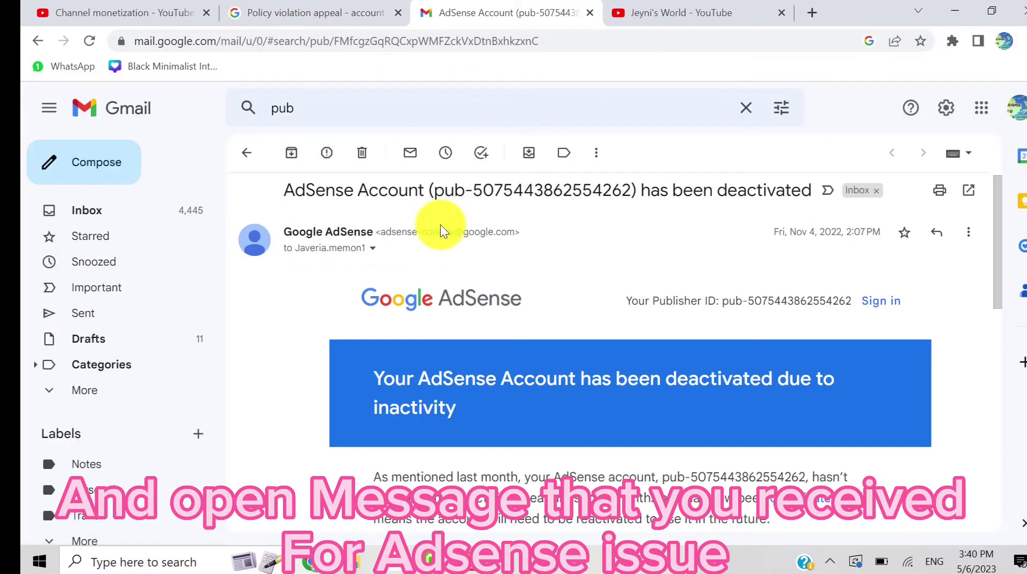
pyautogui.scroll(-1, 448, 245)
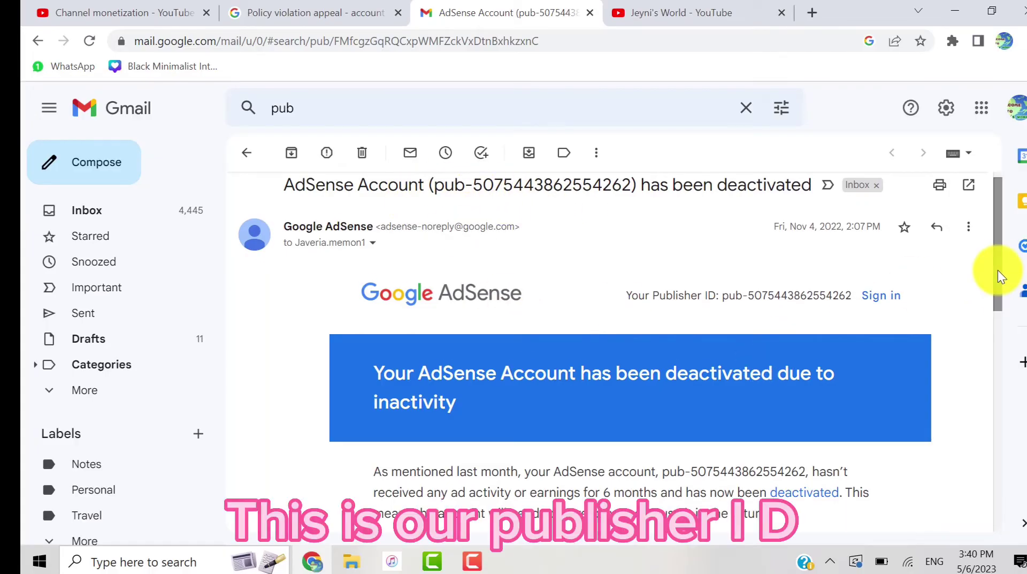
pyautogui.moveTo(998, 271); pyautogui.dragTo(1001, 347)
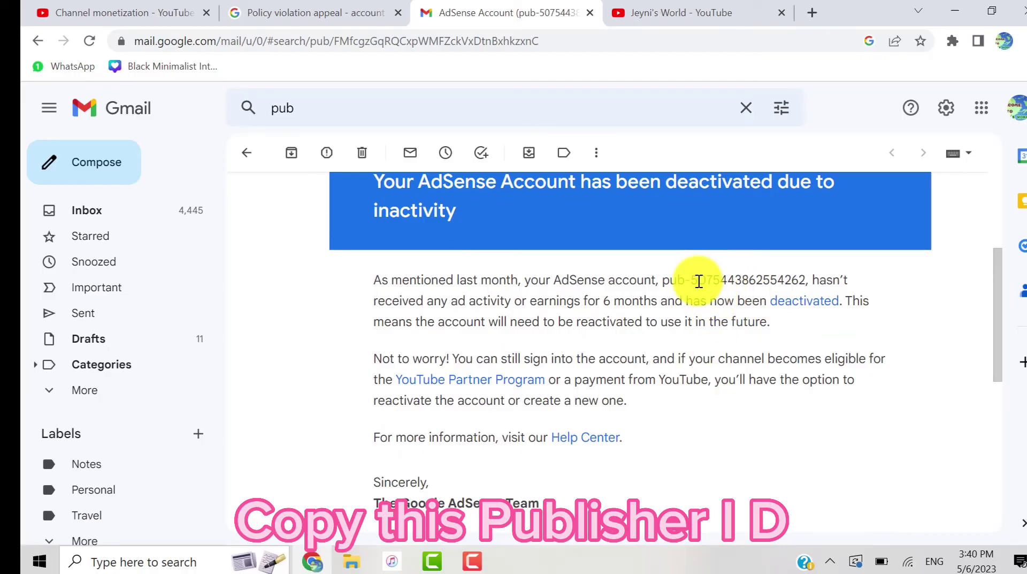
# - Copy the publisher ID number, without the pub- prefix, from the email into the appeal form's AdSense Publisher ID field
pyautogui.moveTo(691, 279); pyautogui.dragTo(806, 279)
pyautogui.hotkey('ctrl', 'c')
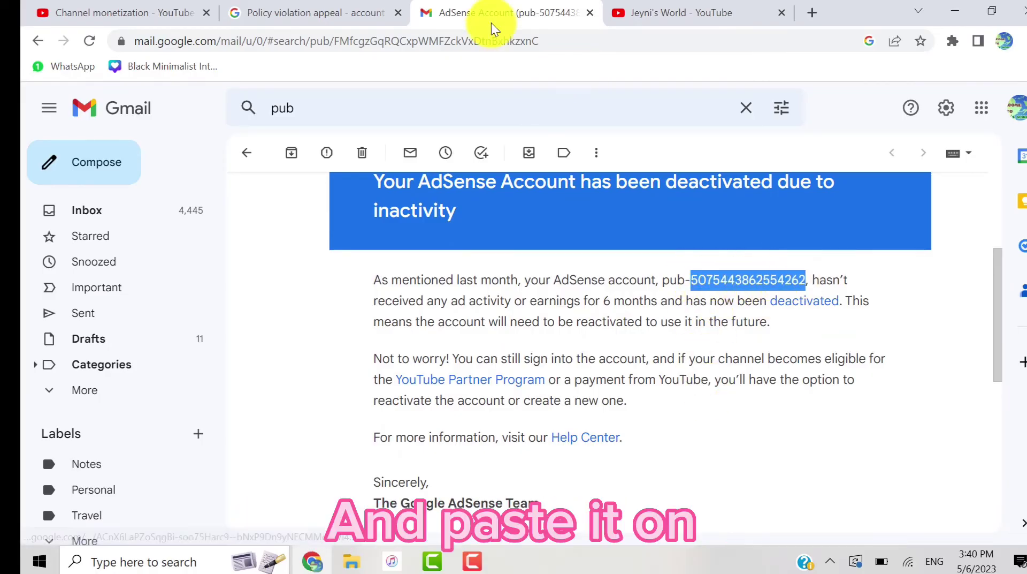
pyautogui.click(352, 6)
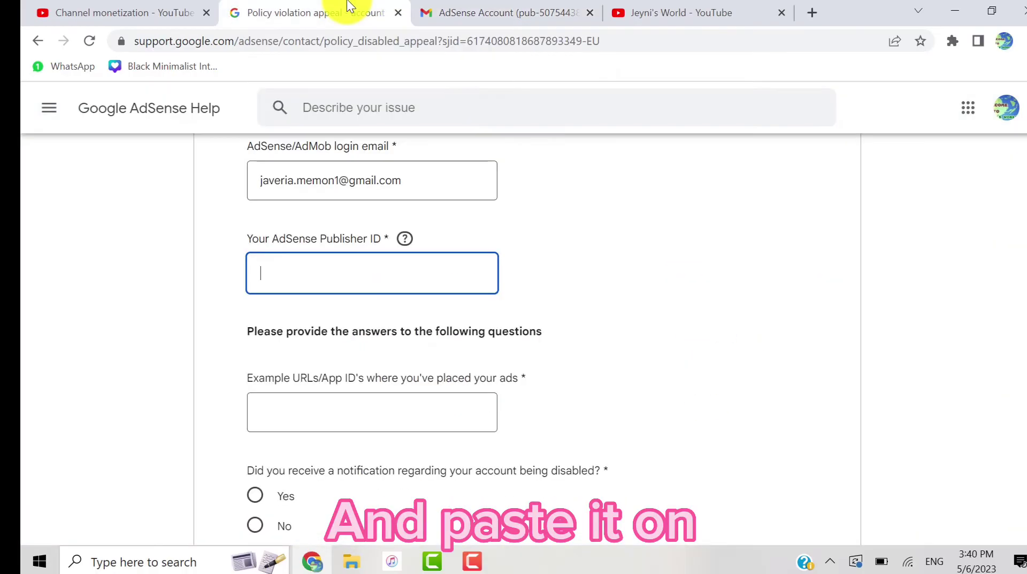
pyautogui.rightClick(278, 270)
pyautogui.click(329, 395)
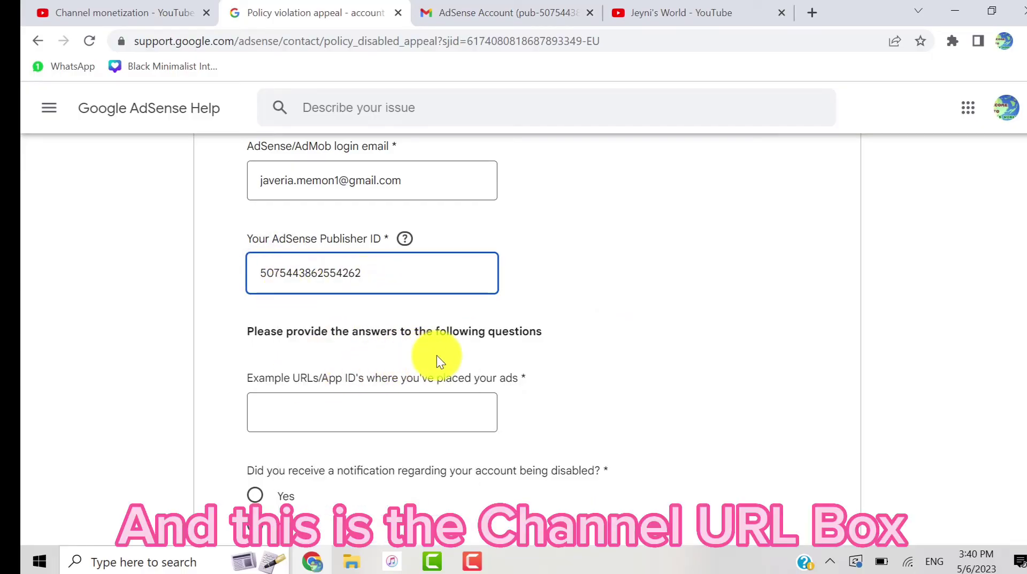
# - Copy the YouTube channel page's URL into the example URLs field and answer Yes to having received a notification about the disabled account
pyautogui.click(351, 404)
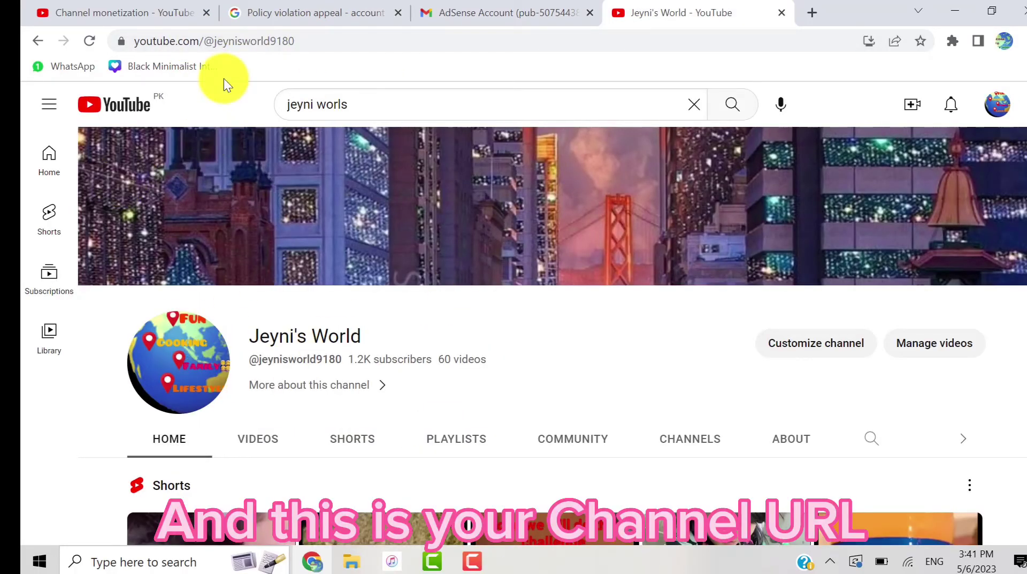
pyautogui.moveTo(308, 37); pyautogui.dragTo(139, 44)
pyautogui.rightClick(153, 40)
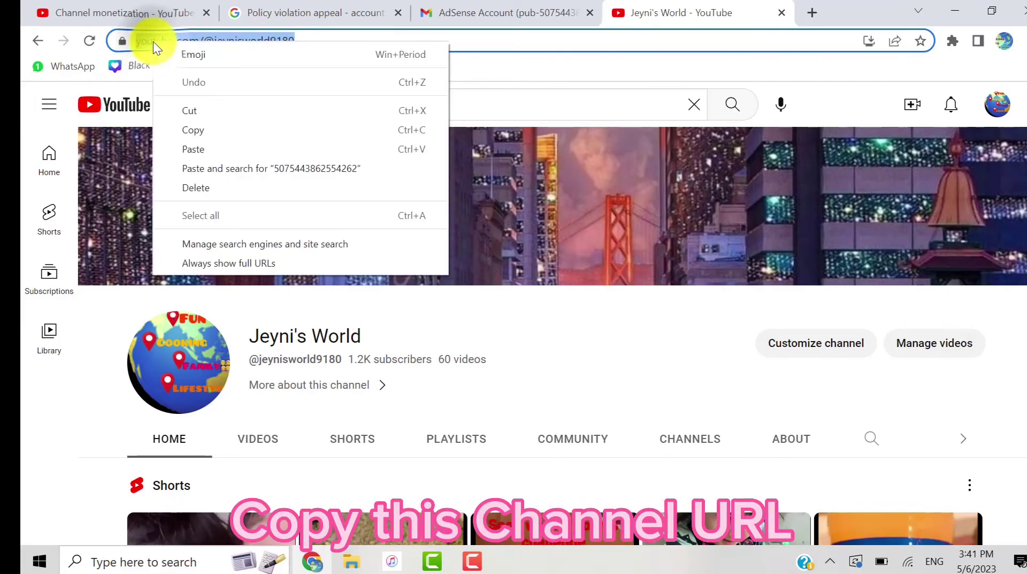
pyautogui.click(216, 137)
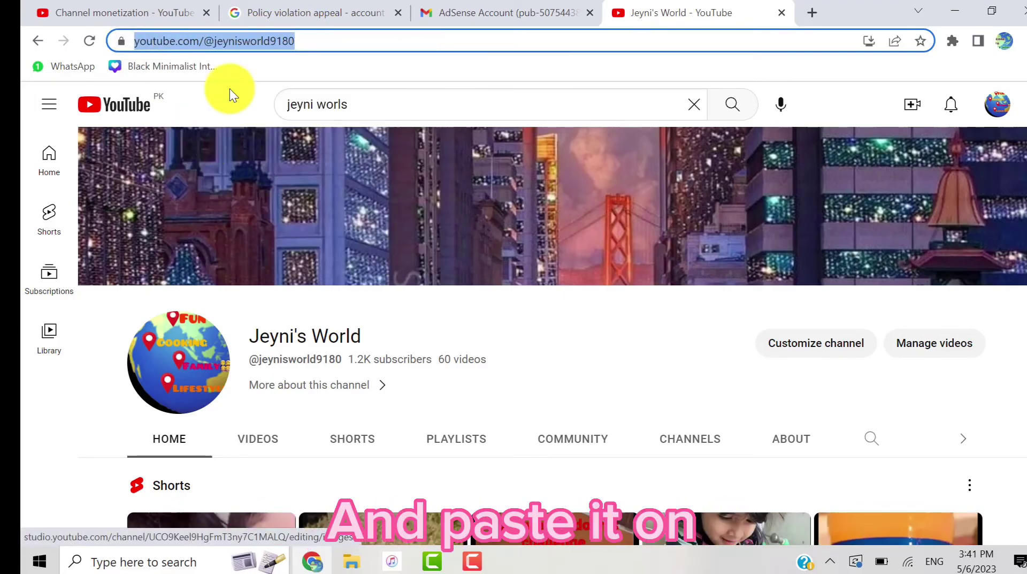
pyautogui.click(264, 11)
pyautogui.rightClick(351, 411)
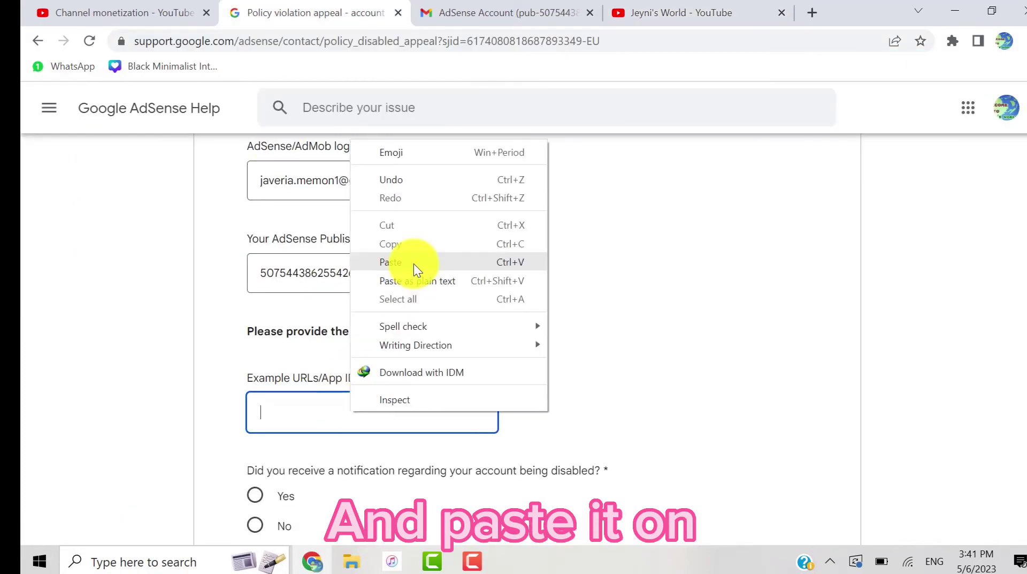
pyautogui.click(413, 264)
pyautogui.scroll(-3, 236, 297)
pyautogui.click(262, 315)
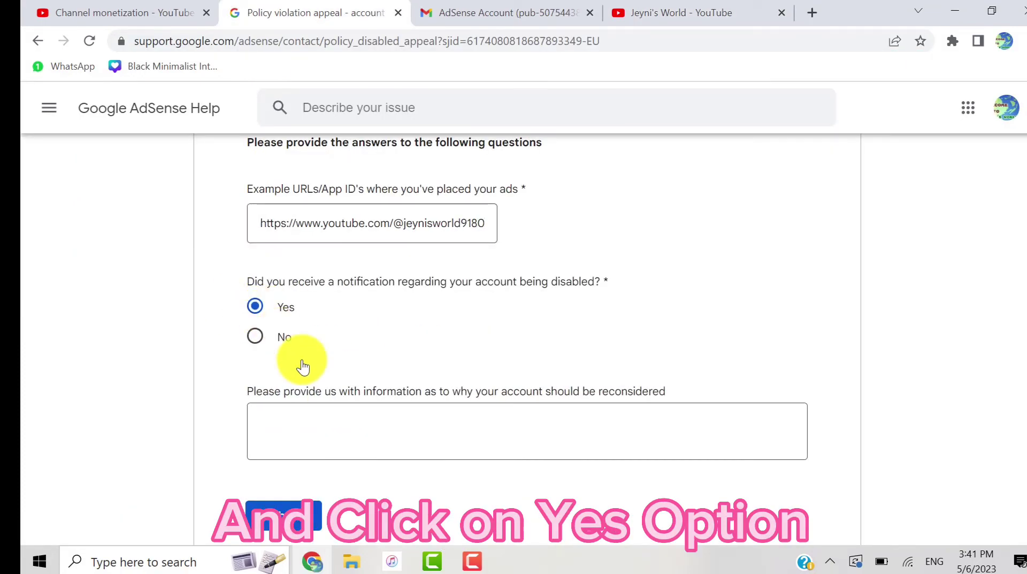
# - Write in the reconsideration box: "Dear team, please review my account i have did not masde any mistake.i know all youtube policies please review my account again"
pyautogui.click(572, 418)
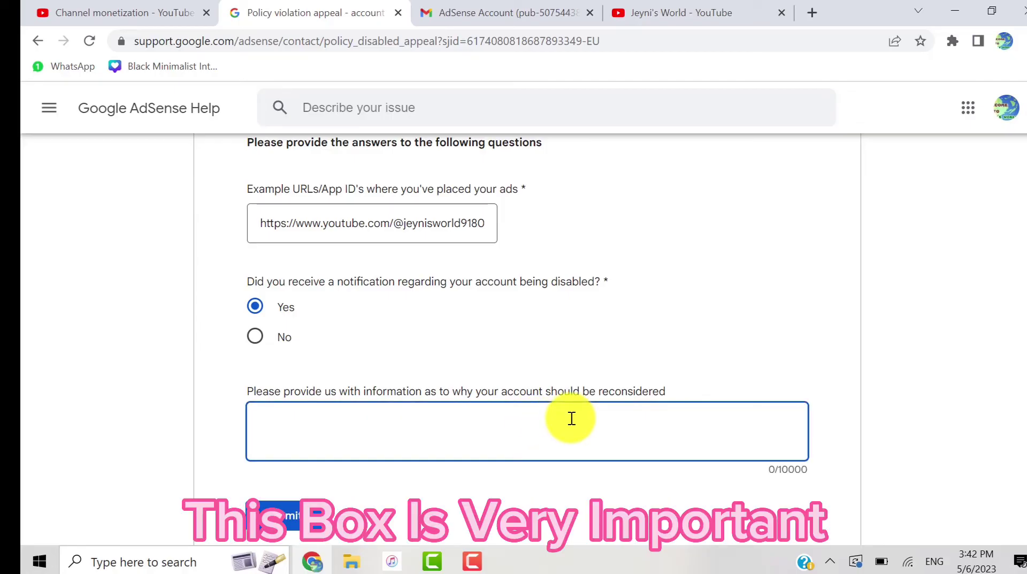
pyautogui.write('Dear team,')
pyautogui.press('Return')
pyautogui.write('please review my account i have did')
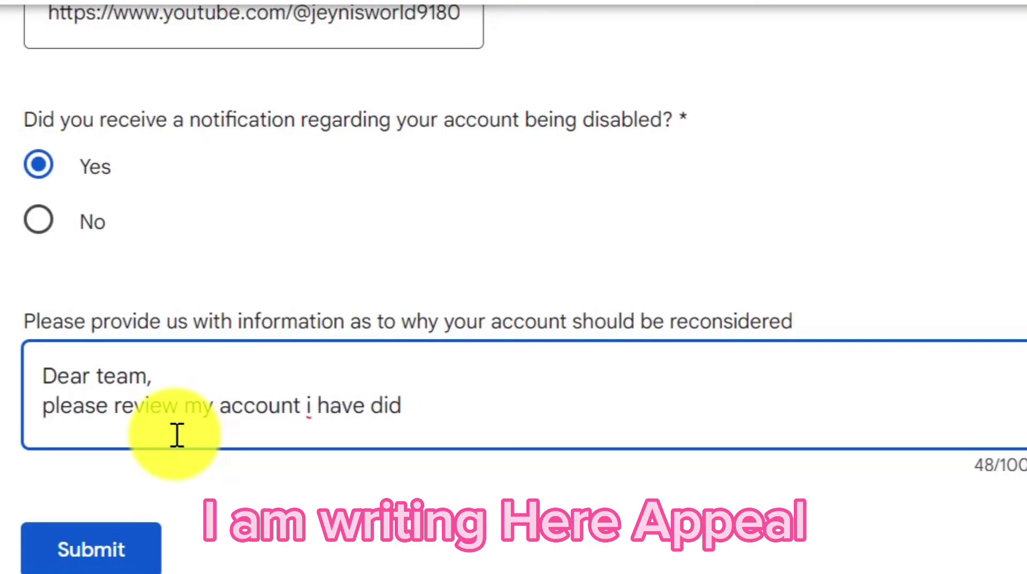
pyautogui.write(' not masde any mistake.i know all yout')
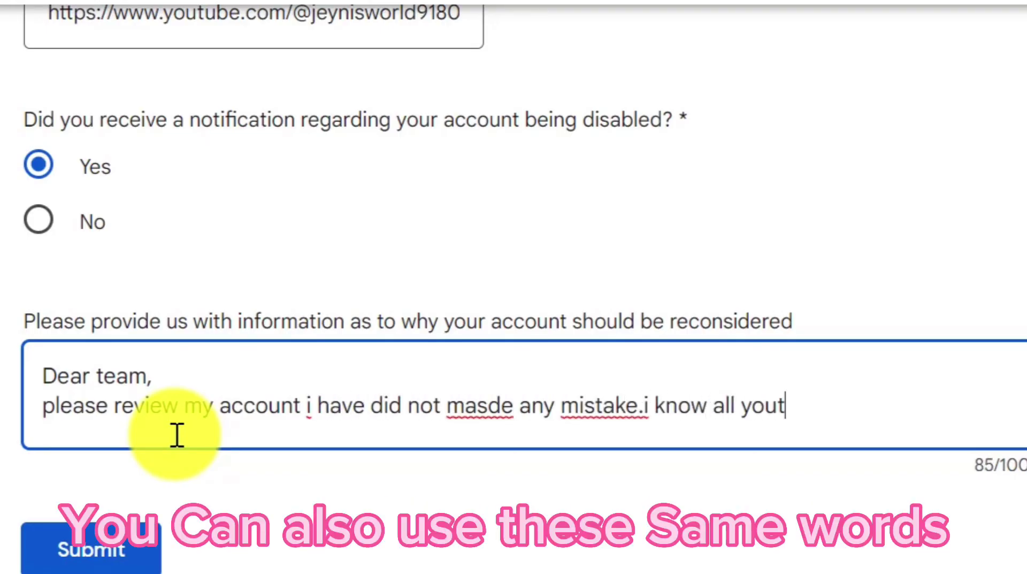
pyautogui.write('ube policies pl')
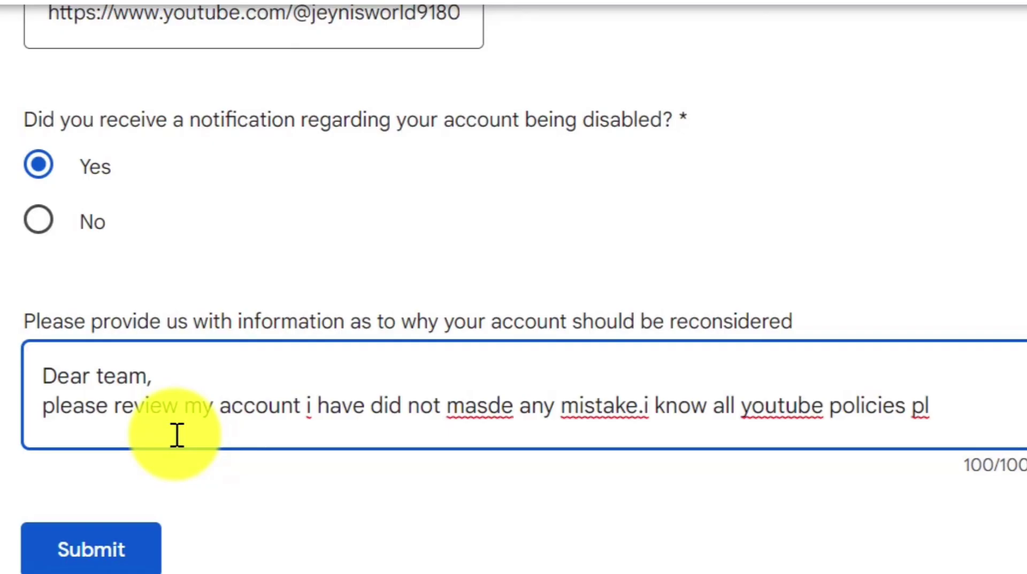
pyautogui.write('ease review my account again')
pyautogui.press('Return')
# - Add a line to the appeal: "i have did lots of struggle in this Channel.I left my job for this channel plesee make a review again."
pyautogui.write('i have did n')
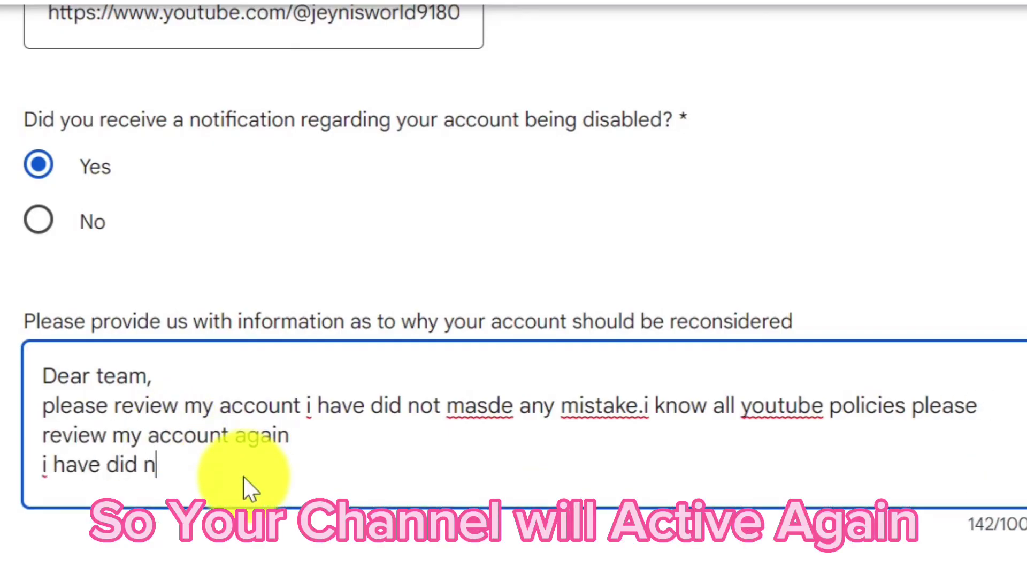
pyautogui.press('BackSpace')
pyautogui.write('lots of struggle in this C')
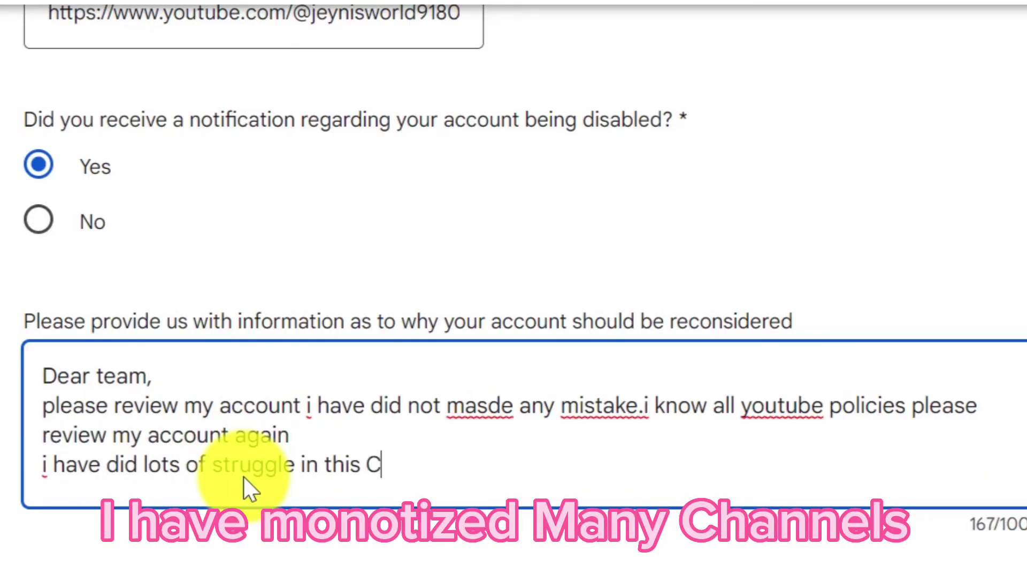
pyautogui.write('hannel iI Le')
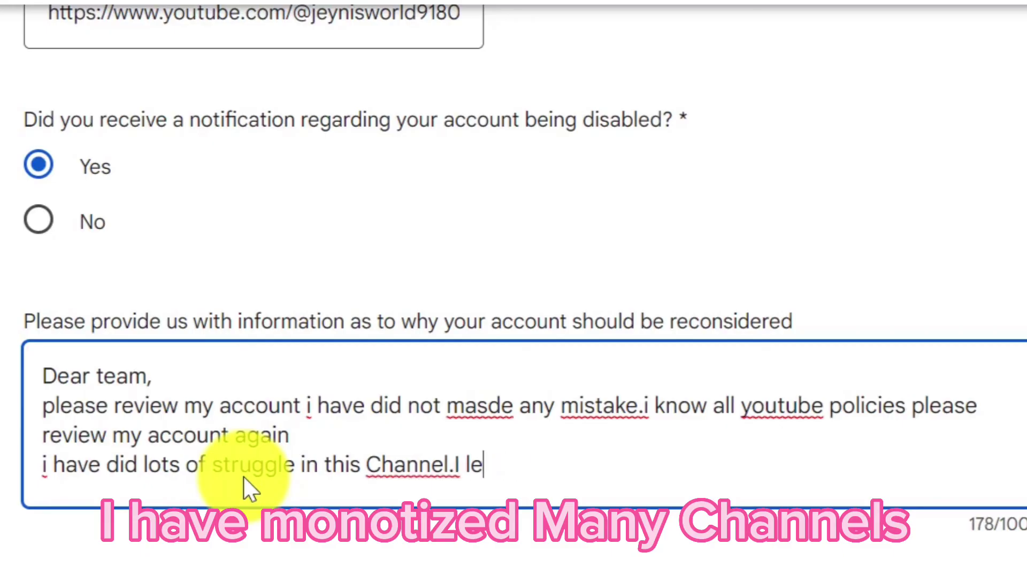
pyautogui.write('ft my job for this  channel plesee m')
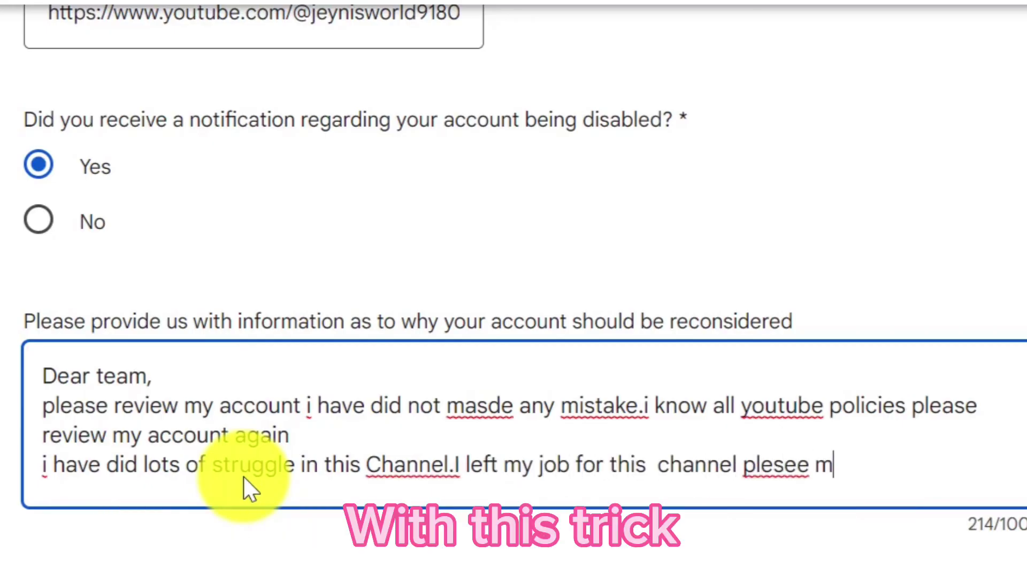
pyautogui.write('ake a review again.')
# - Correct "masde" to "made" in the appeal text and close it with "waiting for REPLY" and the account holder's name
pyautogui.click(480, 405)
pyautogui.press('BackSpace')
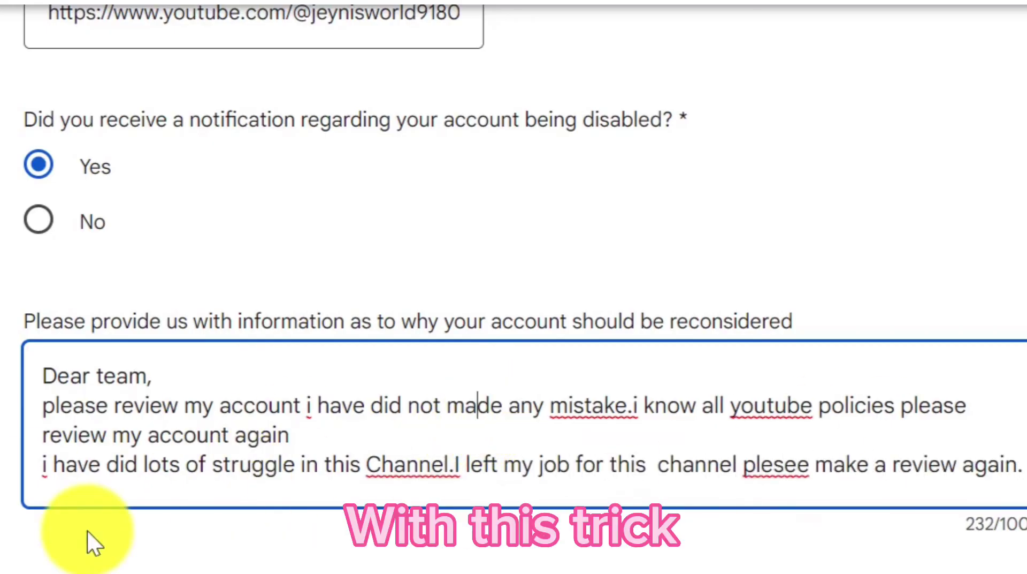
pyautogui.click(1019, 465)
pyautogui.press('Return')
pyautogui.press('Return')
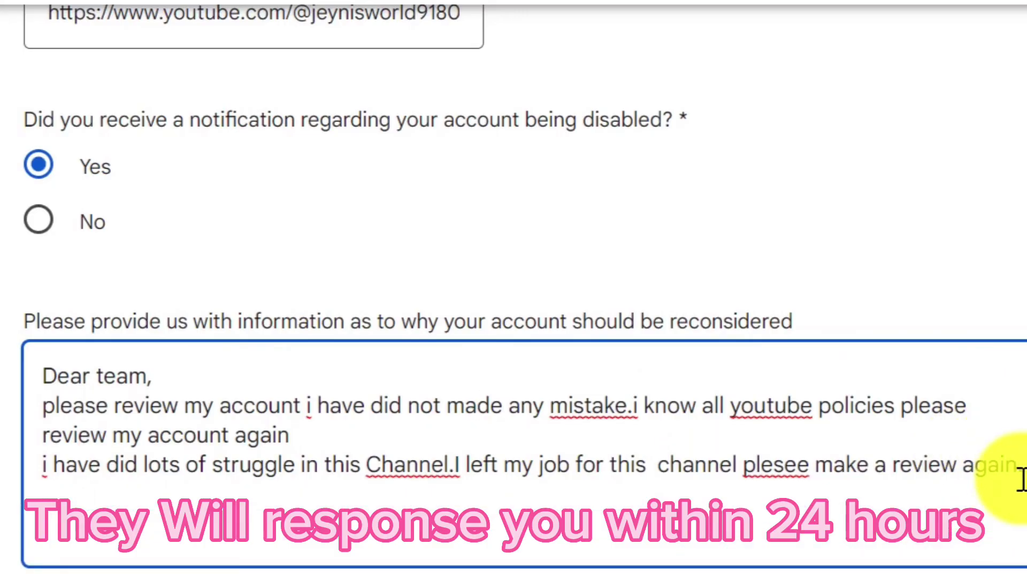
pyautogui.write('waiting for REPLY')
pyautogui.press('Return')
pyautogui.write('JAVERIA ALI')
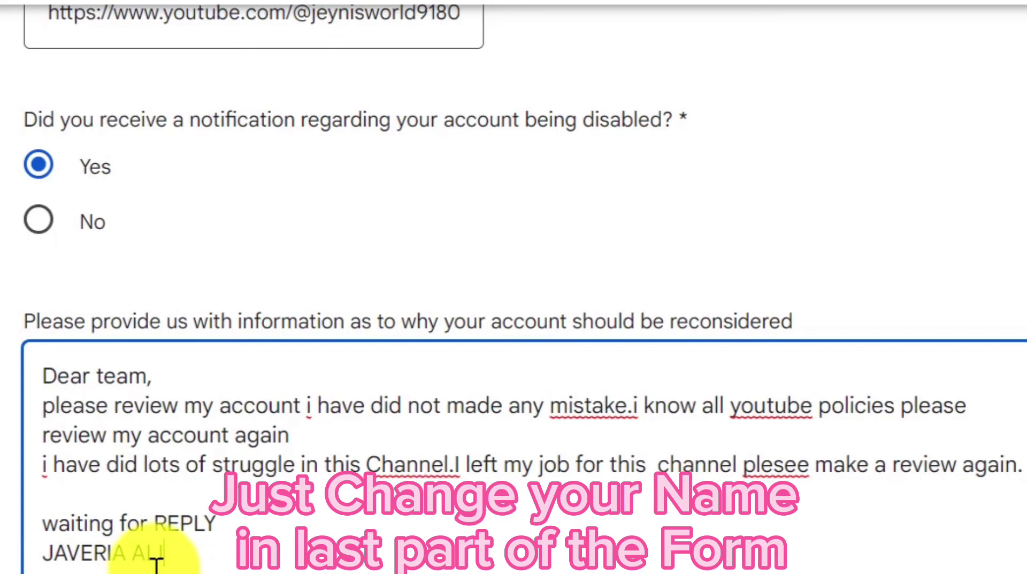
# - Copy the full publisher ID, including the pub- prefix, from the AdSense deactivation email into the form's AdSense Publisher ID field
pyautogui.click(309, 339)
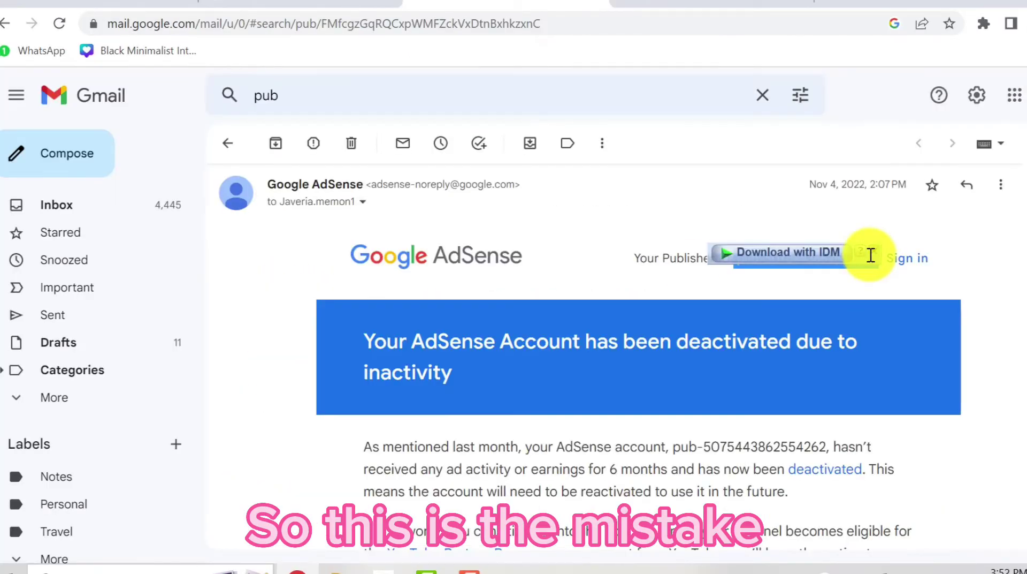
pyautogui.rightClick(868, 259)
pyautogui.click(862, 266)
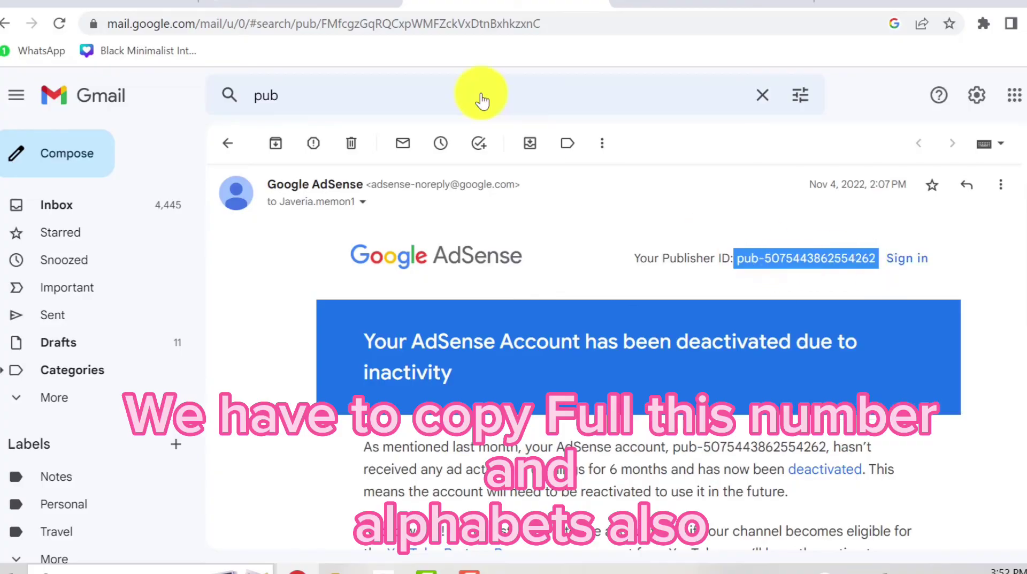
pyautogui.click(348, 3)
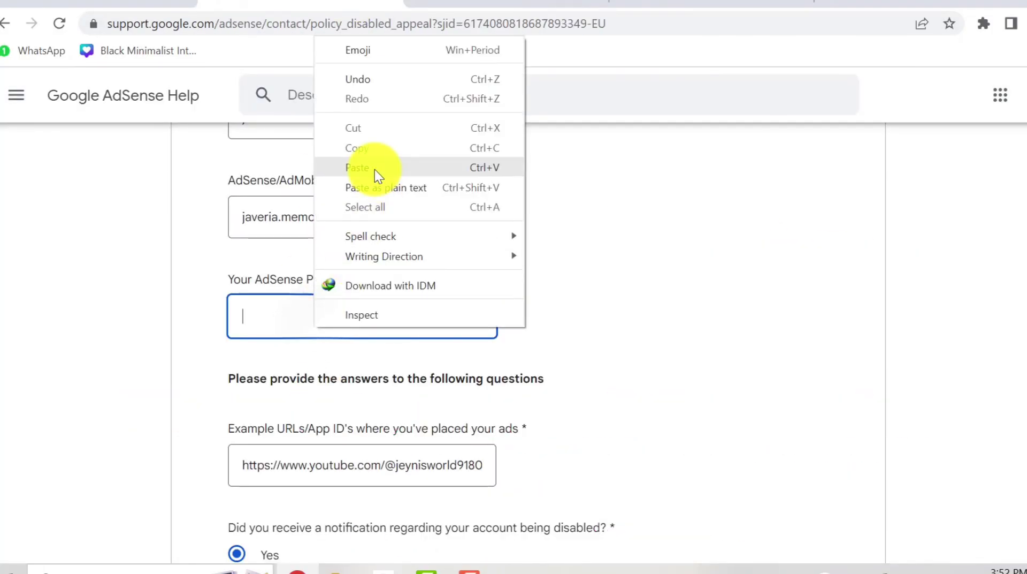
pyautogui.click(358, 168)
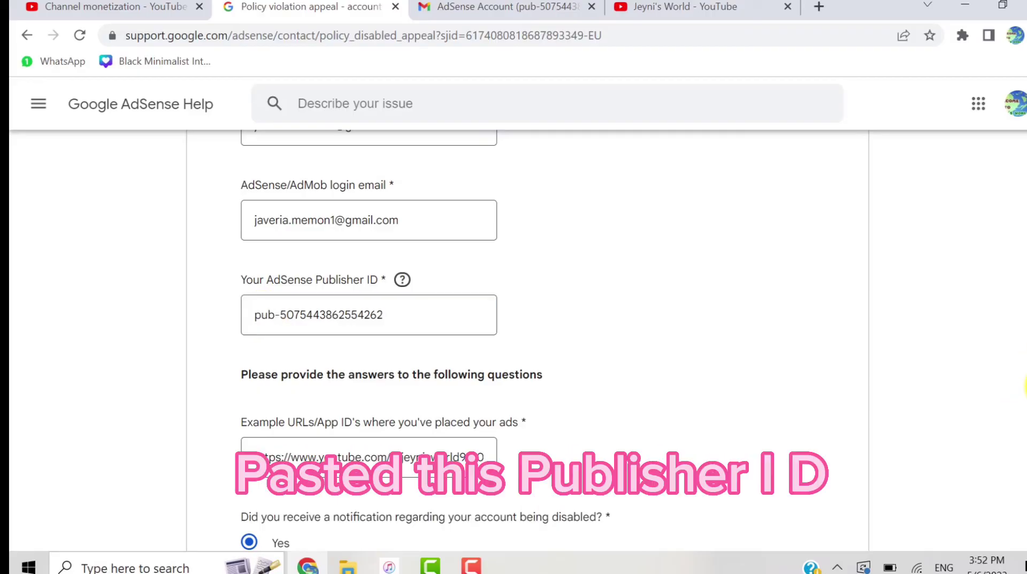
# - Submit the completed policy violation appeal form to AdSense Support and look over the confirmation page
pyautogui.scroll(-6, 438, 426)
pyautogui.click(274, 454)
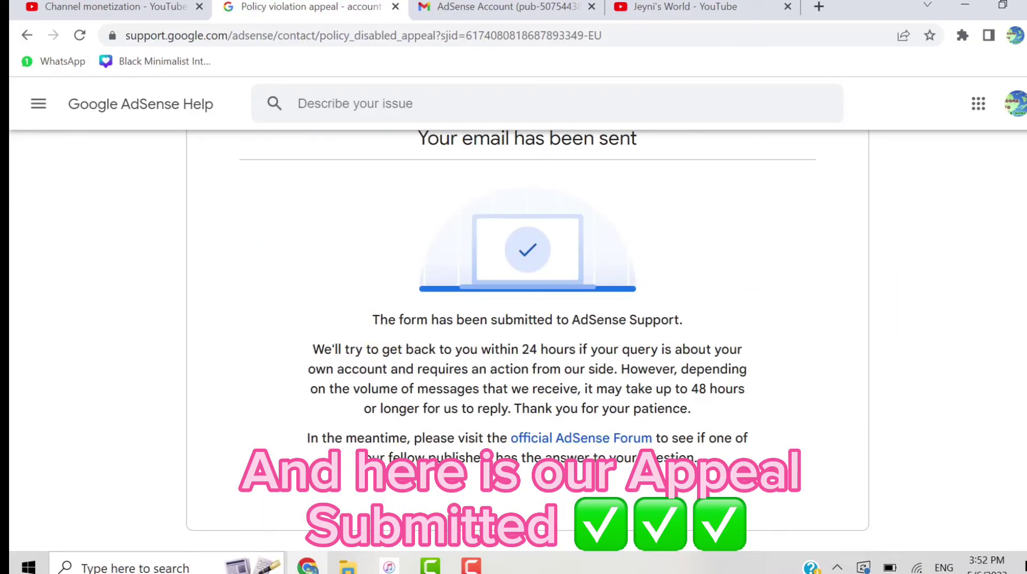
pyautogui.scroll(1, 585, 211)
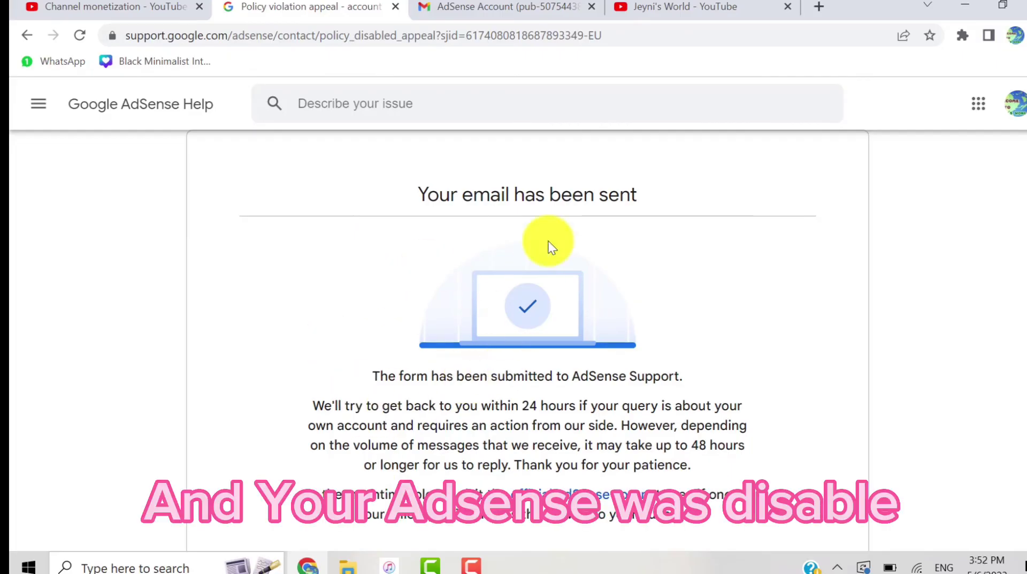
pyautogui.click(967, 6)
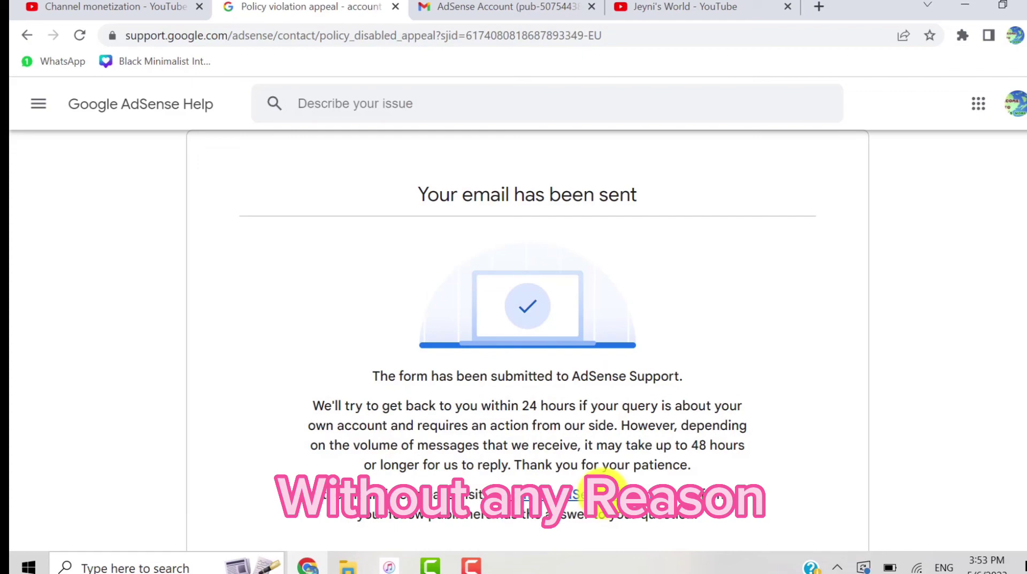